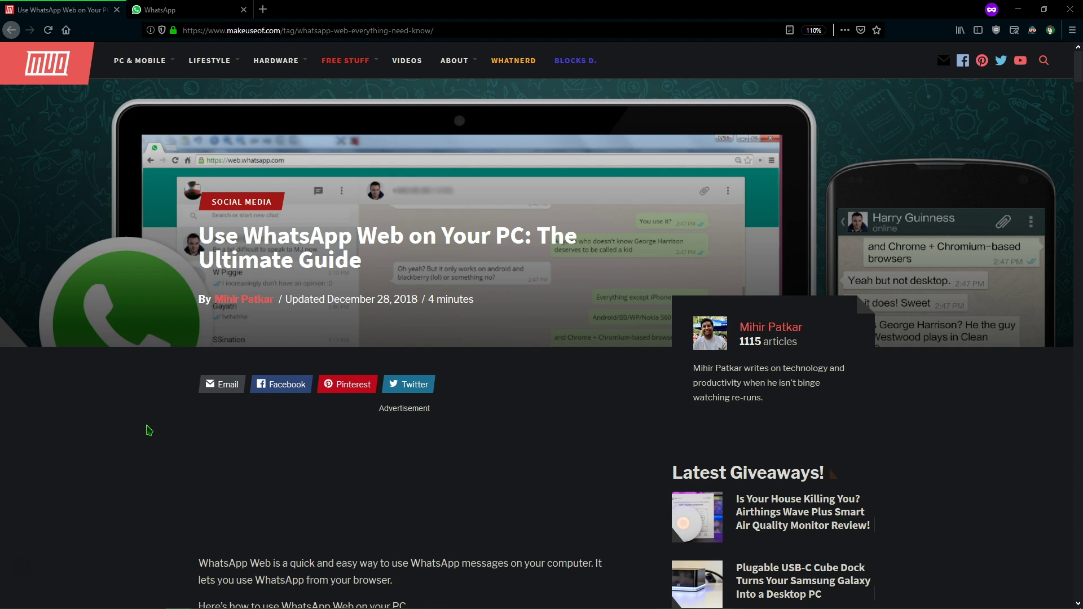
Read the MakeUseOf article's sections on what is needed to run WhatsApp Web and how it works
scroll(150, 406, "down", 5)
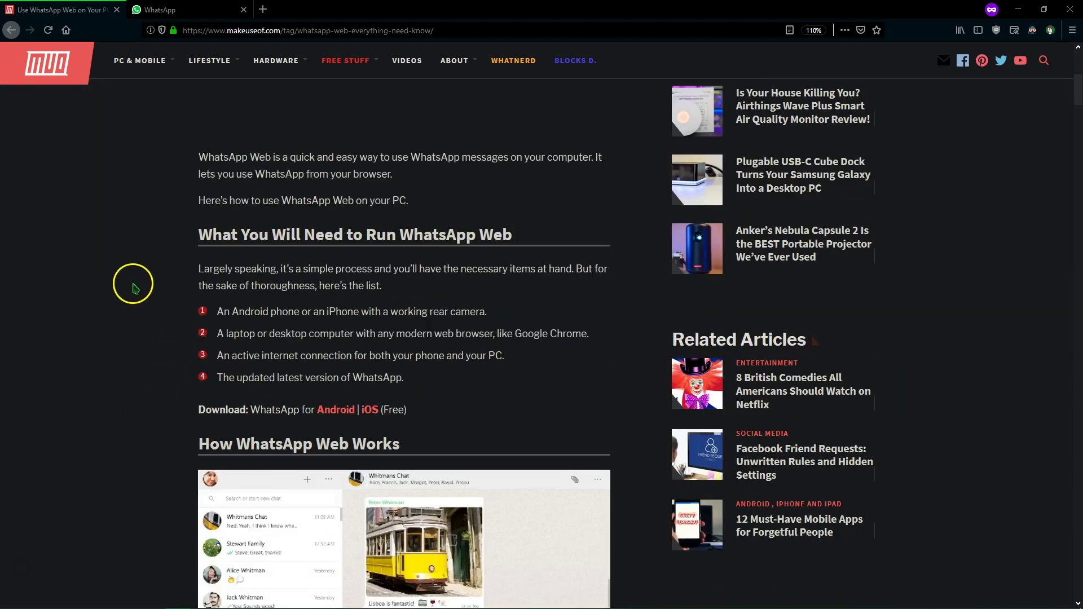
scroll(135, 281, "down", 1)
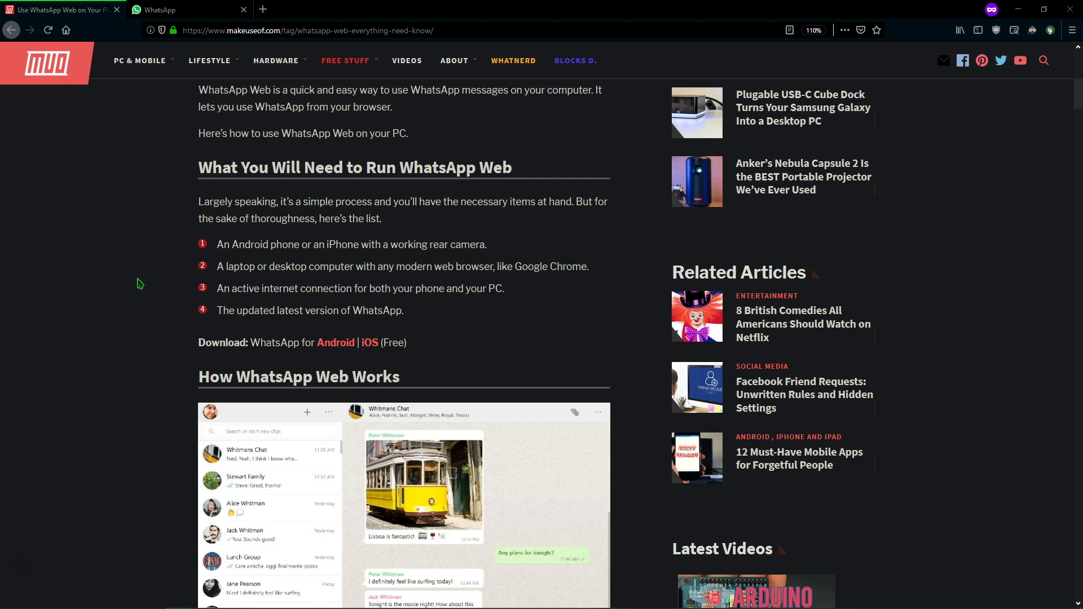
left_click(151, 273)
scroll(158, 271, "down", 3)
left_click(158, 267)
scroll(158, 266, "up", 1)
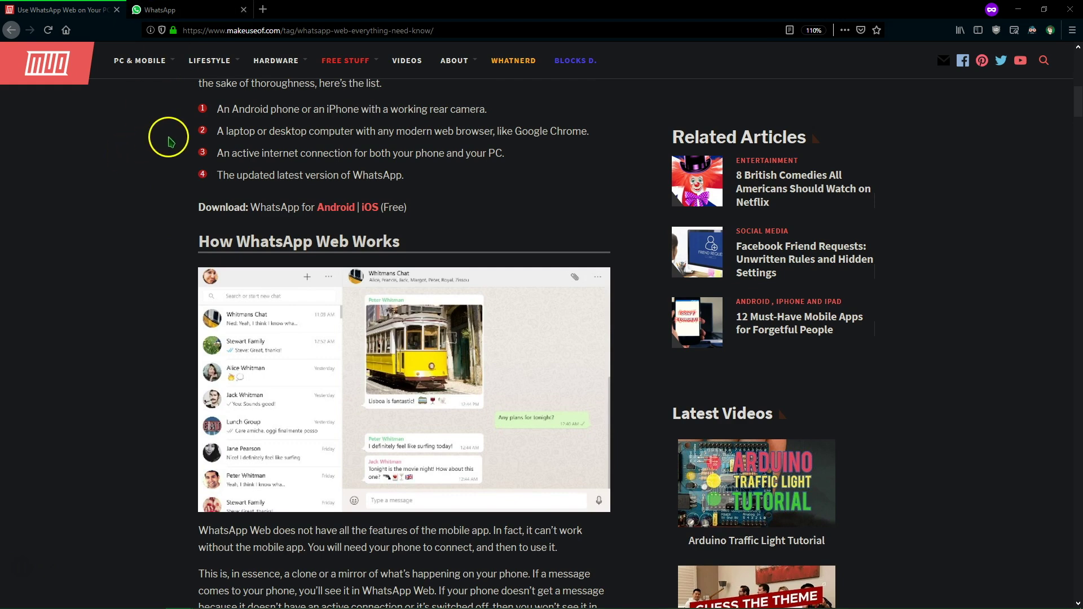
Switch to the WhatsApp Web sign-in page and reload its QR code
left_click(159, 9)
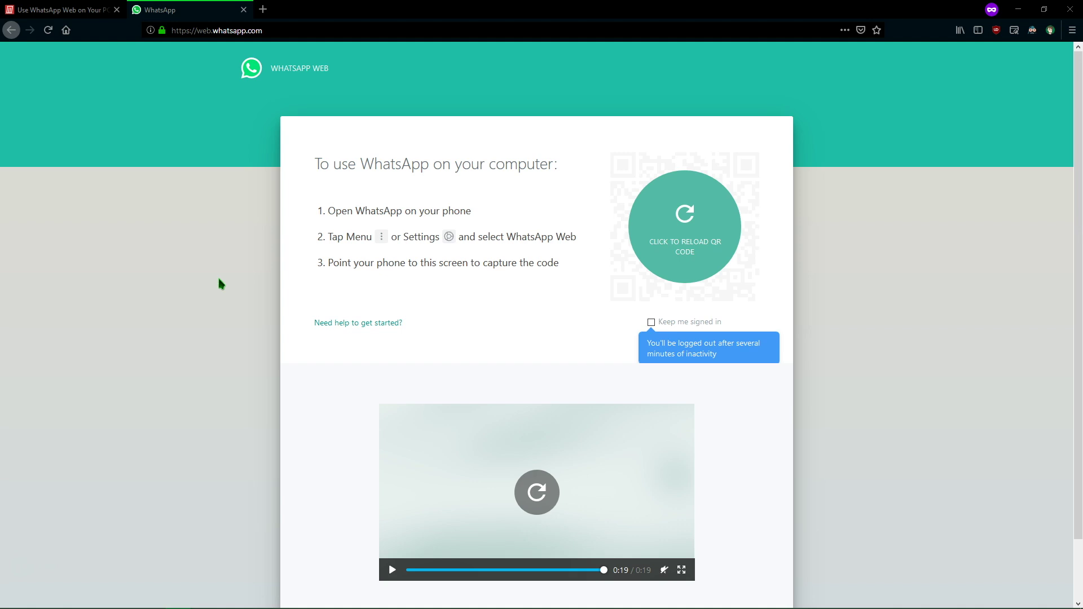
left_click(645, 238)
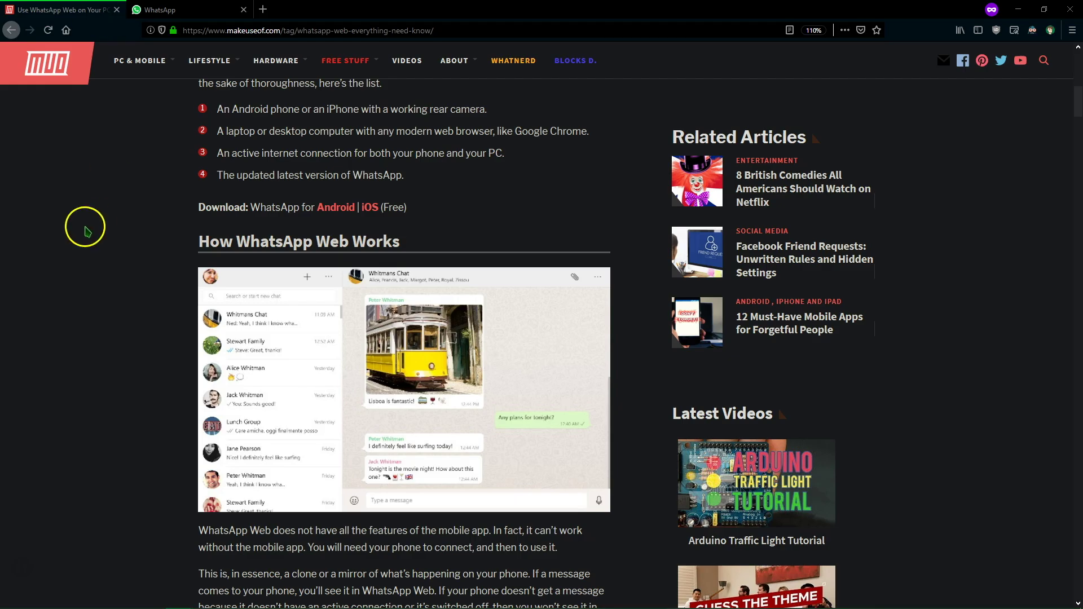
Return to the article and read the setup instructions and the list of what WhatsApp Web can do
scroll(90, 242, "down", 5)
scroll(115, 273, "down", 10)
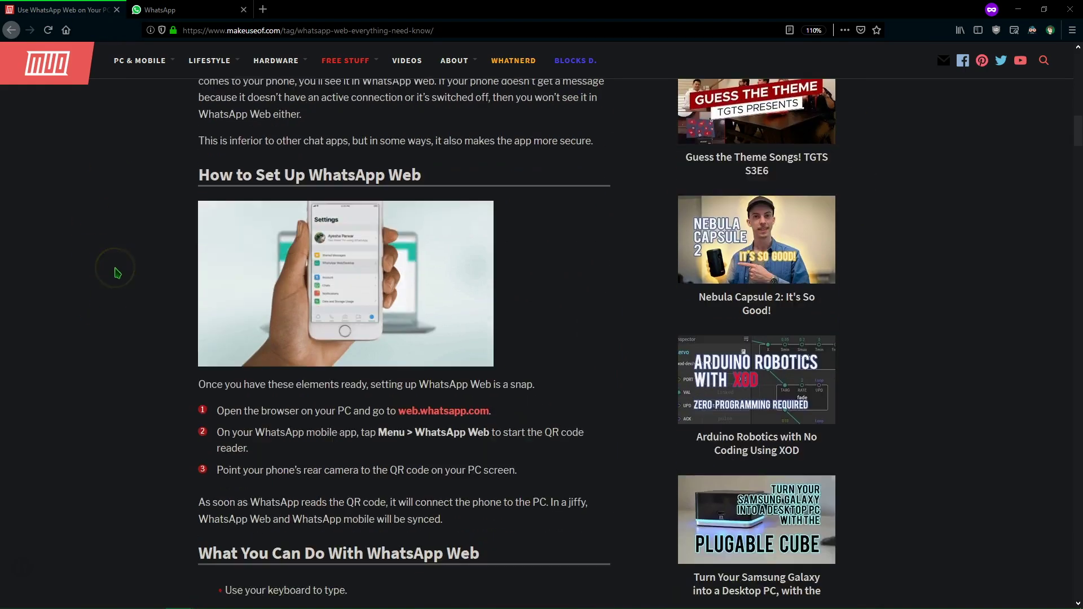
scroll(124, 273, "down", 1)
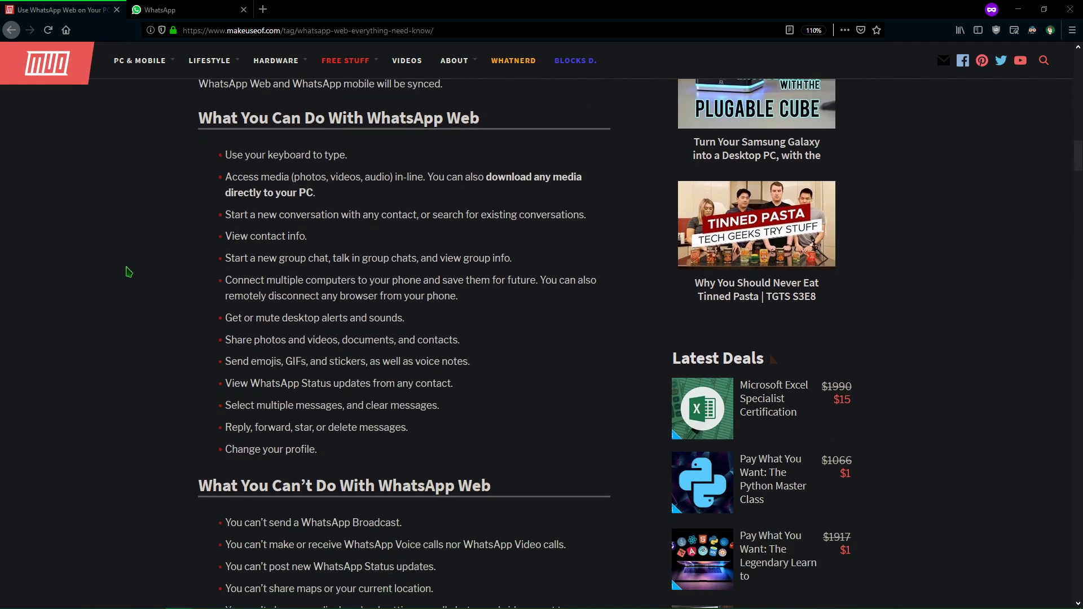
scroll(130, 270, "down", 1)
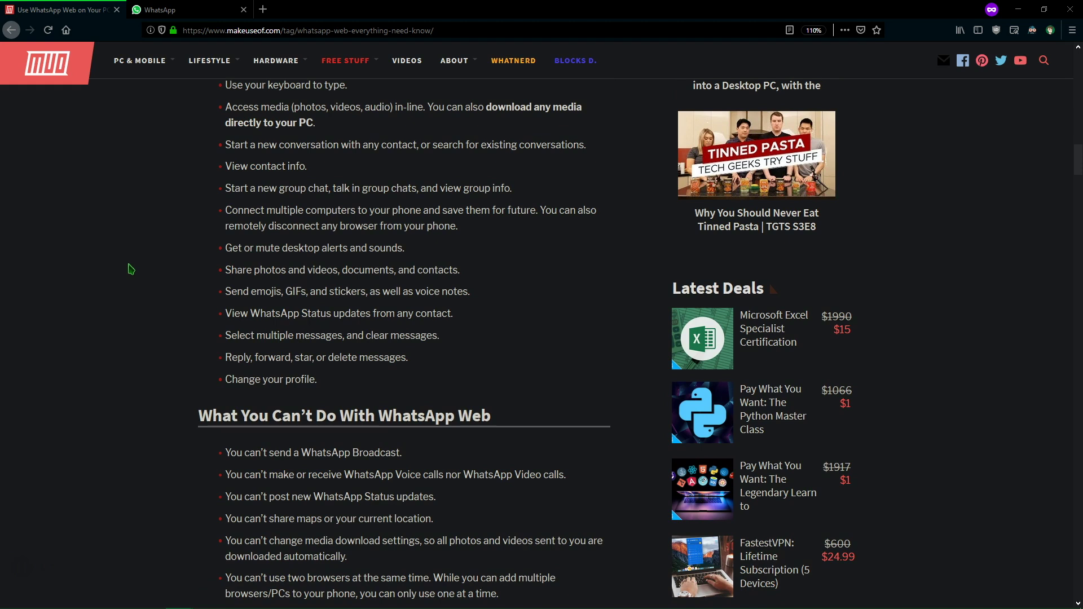
Read the article's list of things that cannot be done with WhatsApp Web
scroll(131, 269, "down", 3)
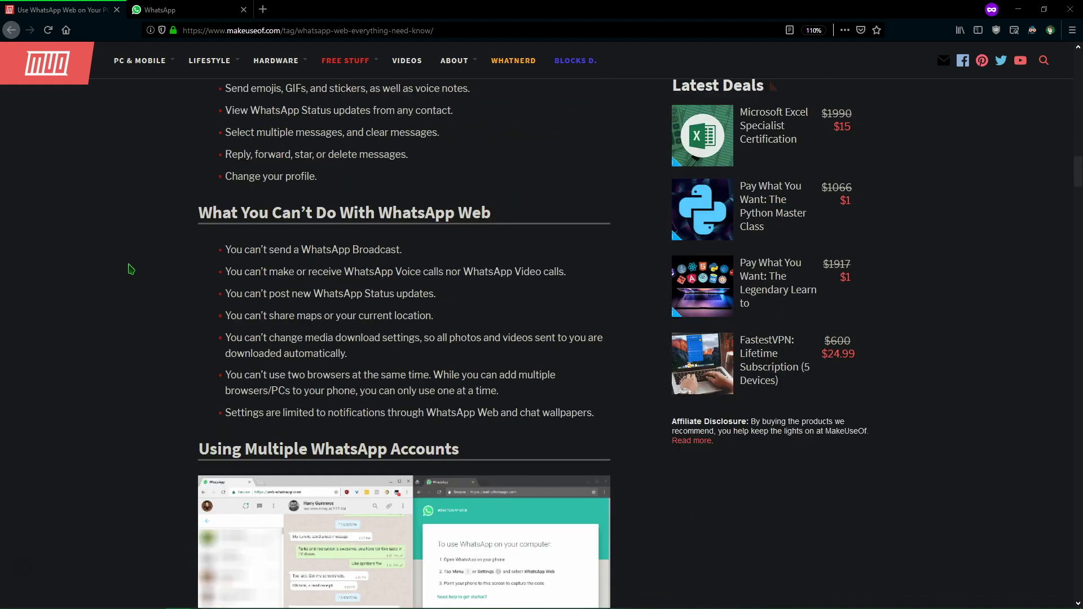
scroll(130, 269, "down", 1)
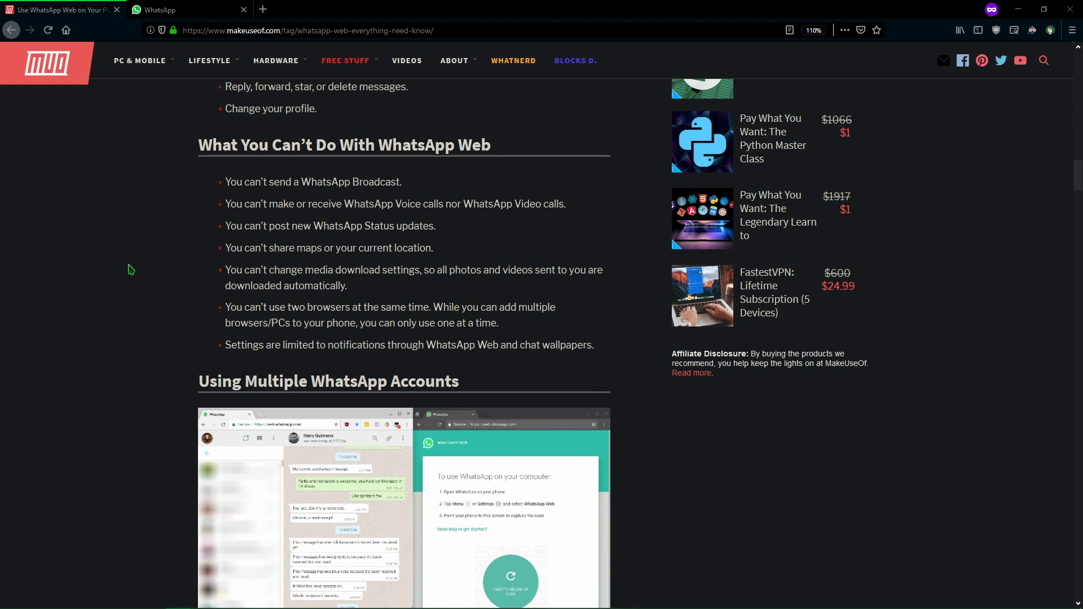
scroll(131, 270, "up", 1)
scroll(130, 263, "down", 2)
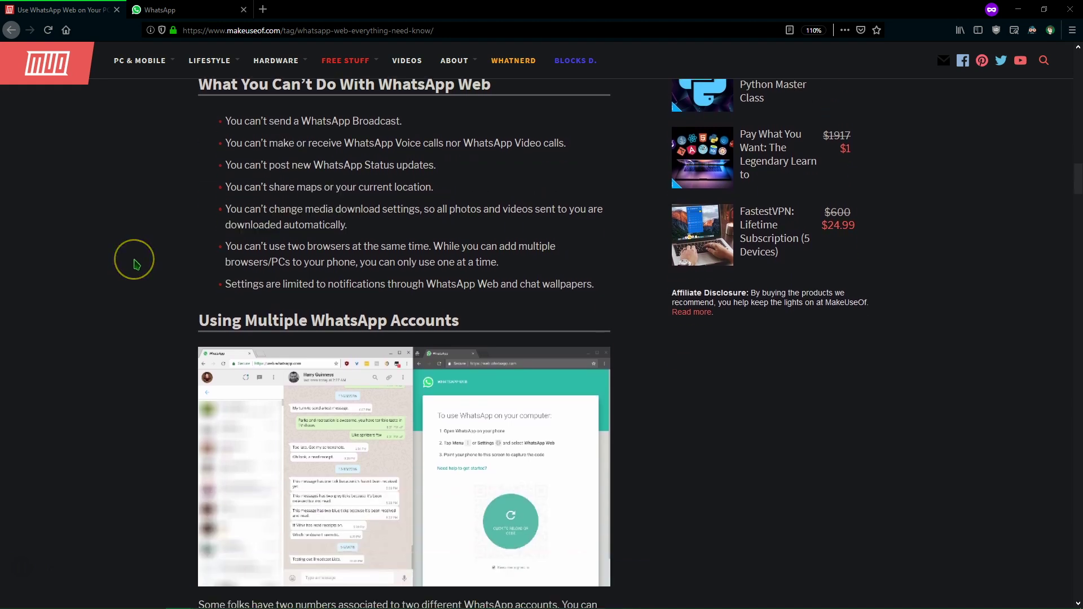
scroll(135, 264, "up", 1)
scroll(137, 268, "up", 1)
scroll(138, 265, "down", 2)
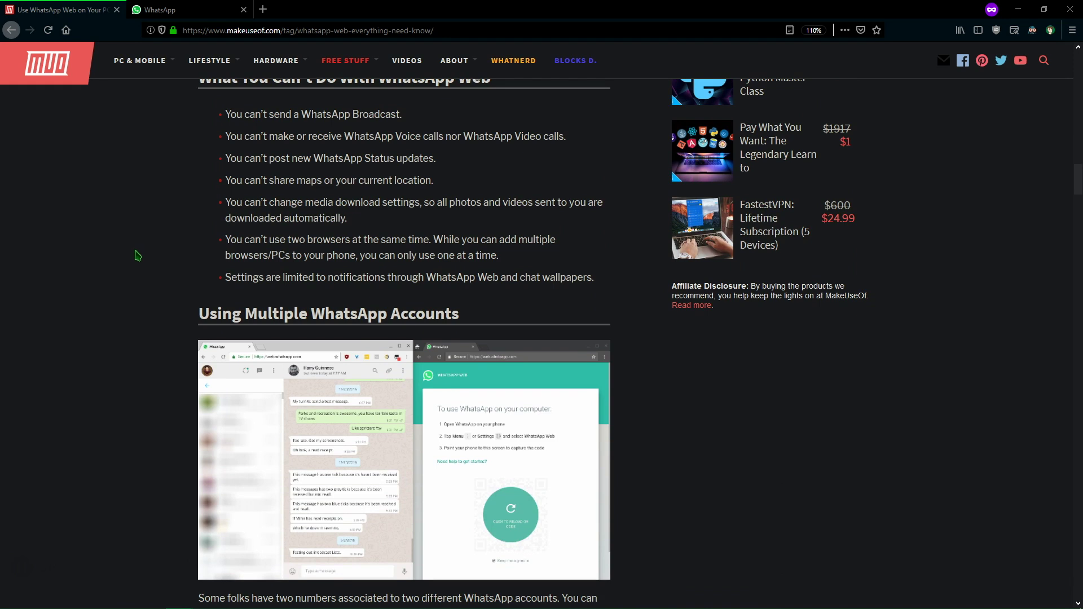
scroll(137, 256, "up", 1)
scroll(137, 254, "down", 1)
left_click(130, 259)
scroll(128, 258, "up", 1)
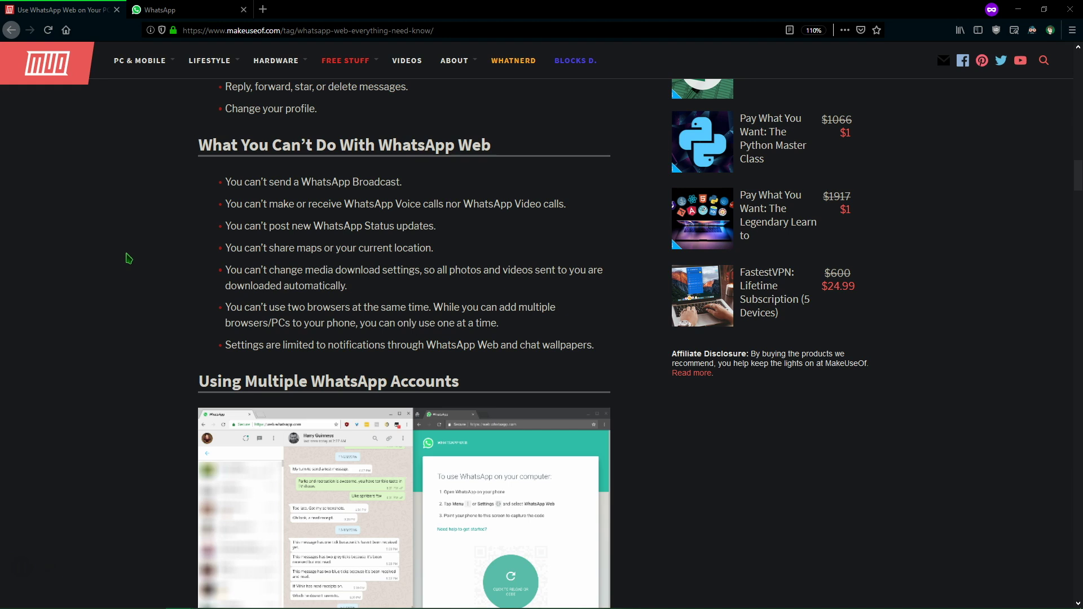
Switch to WhatsApp Web, view the account profile and the status updates, and return to the chat list
key("ctrl+Tab")
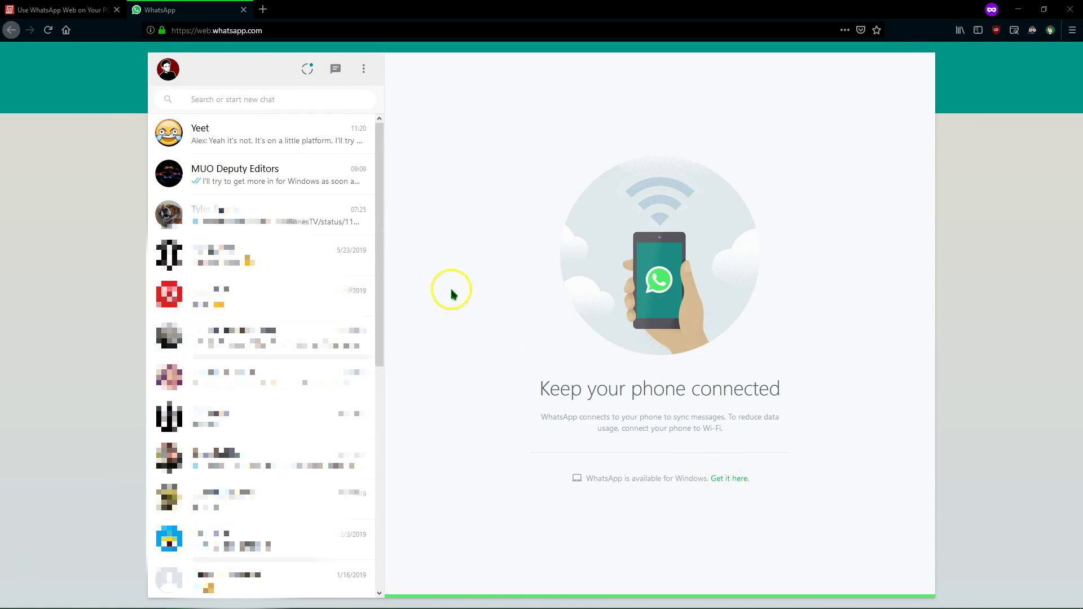
left_click(169, 69)
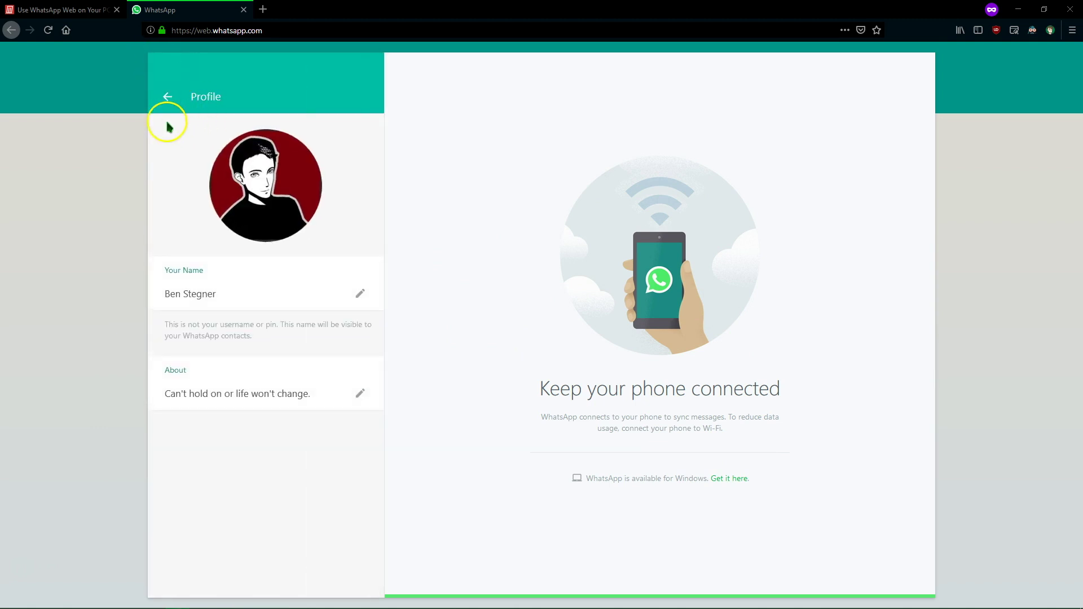
left_click(168, 97)
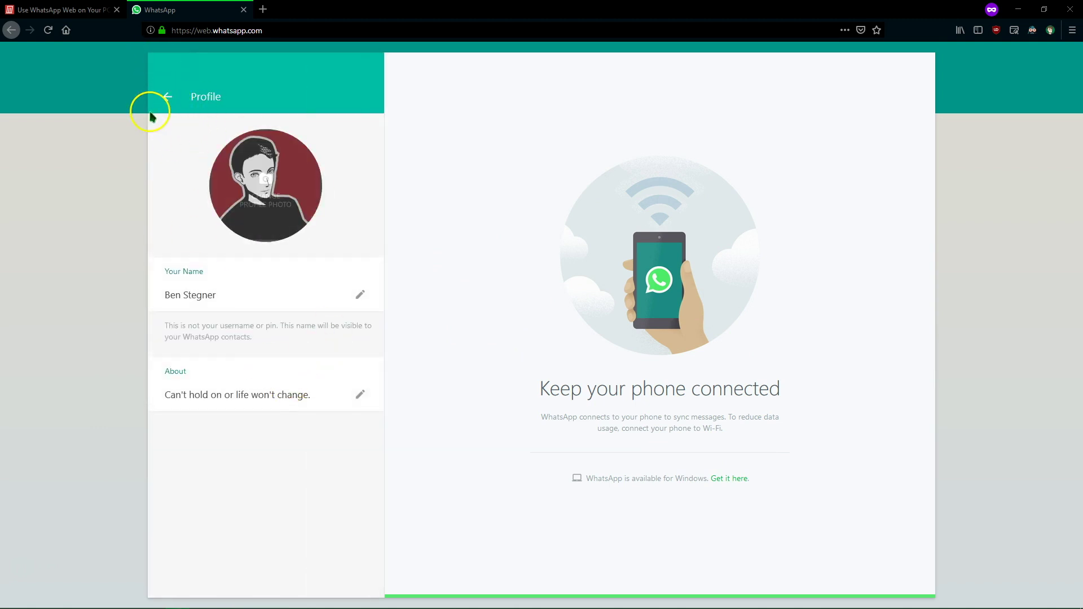
left_click(306, 70)
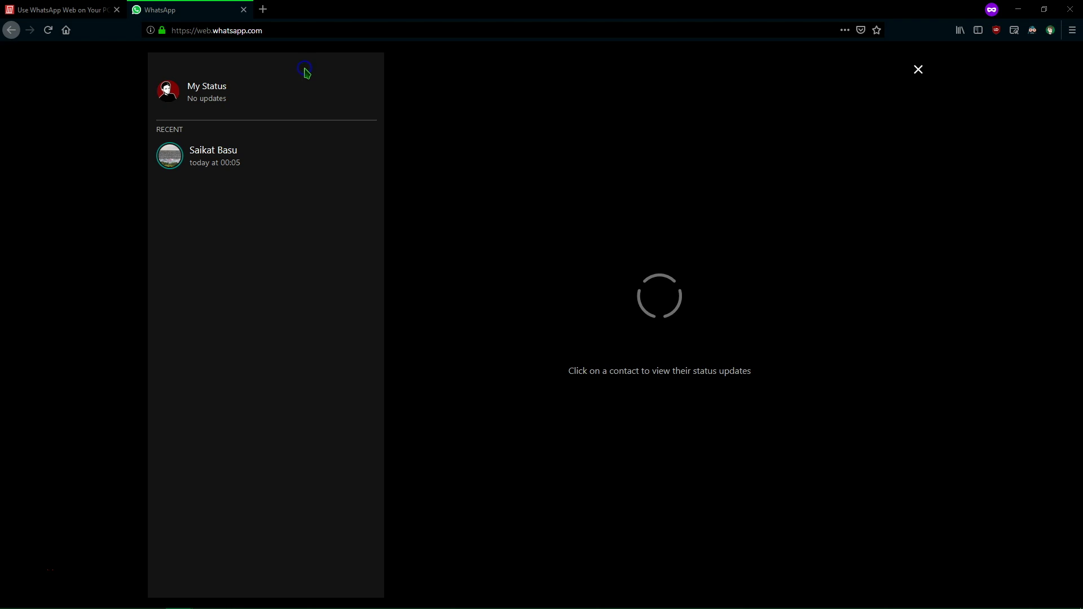
left_click(919, 70)
View the WhatsApp Web settings page and return to the chat list
left_click(364, 69)
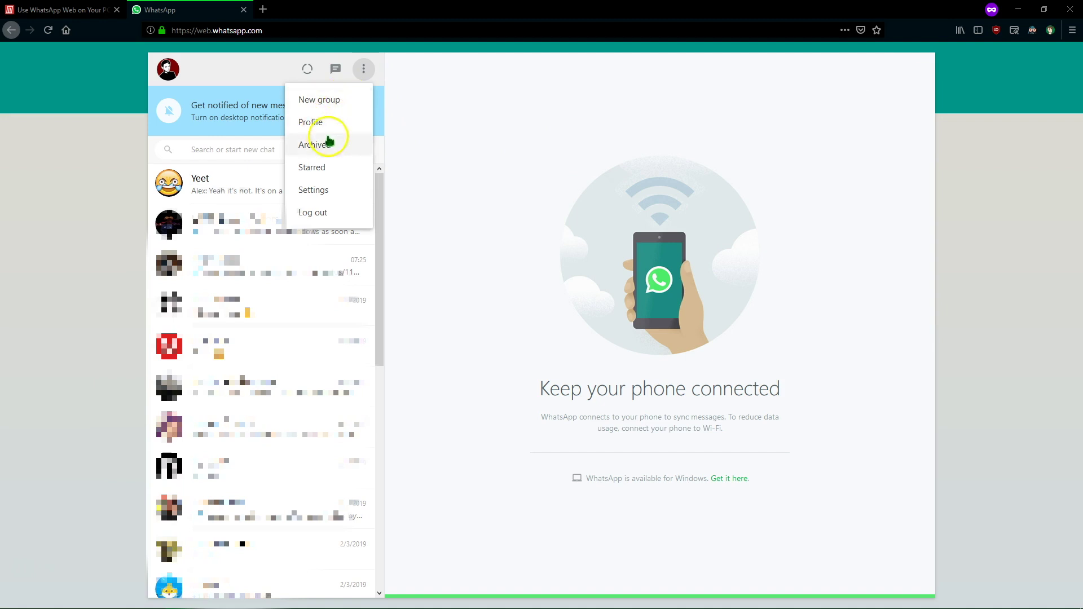
left_click(322, 190)
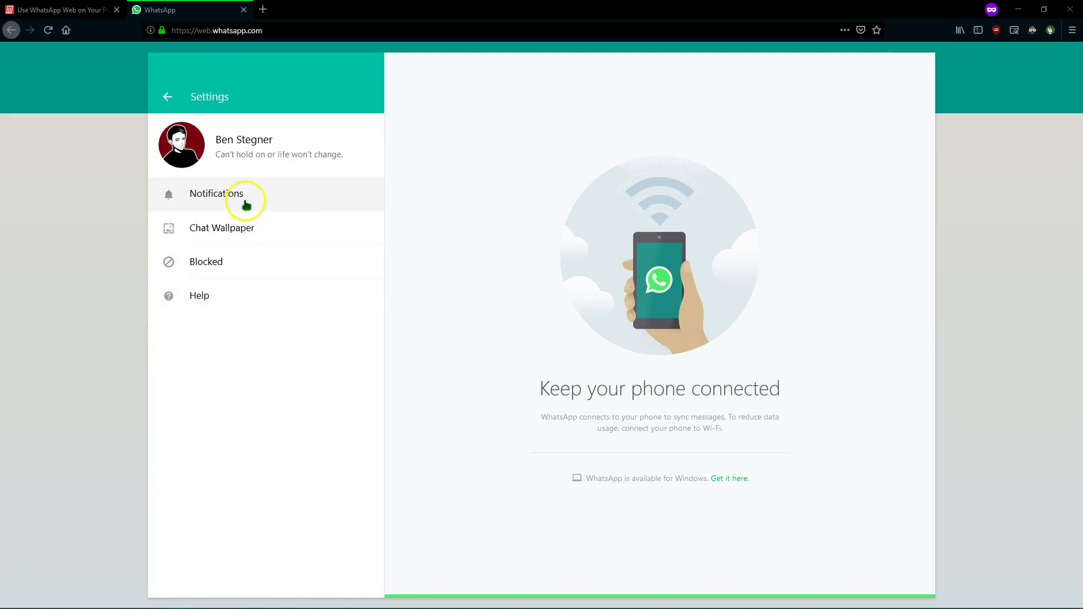
left_click(170, 97)
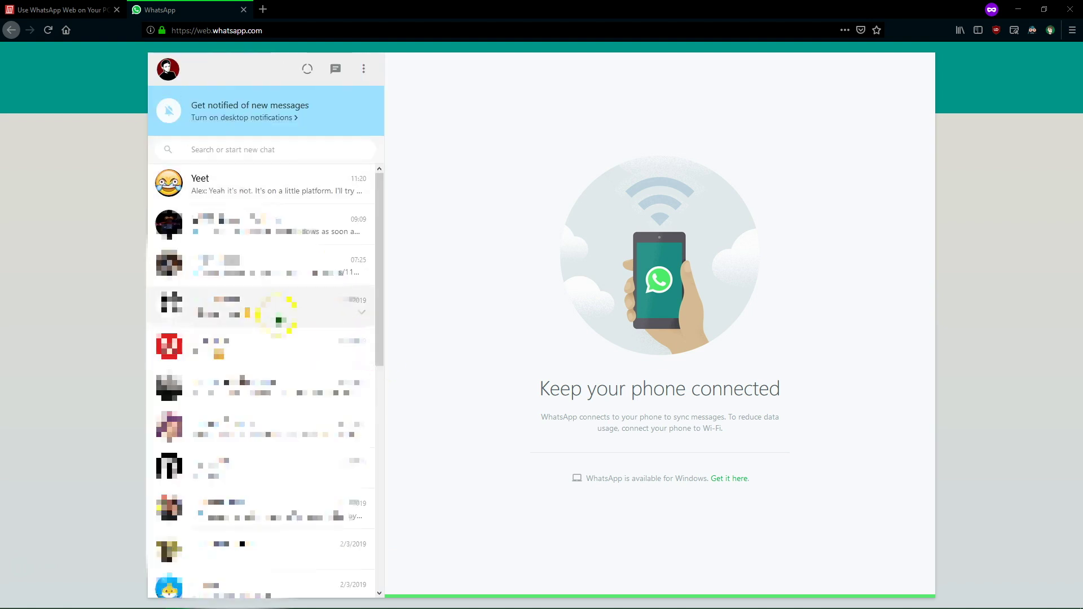
Browse the full chat list, open an older conversation with a contact, and return to the start of the list
scroll(260, 458, "down", 3)
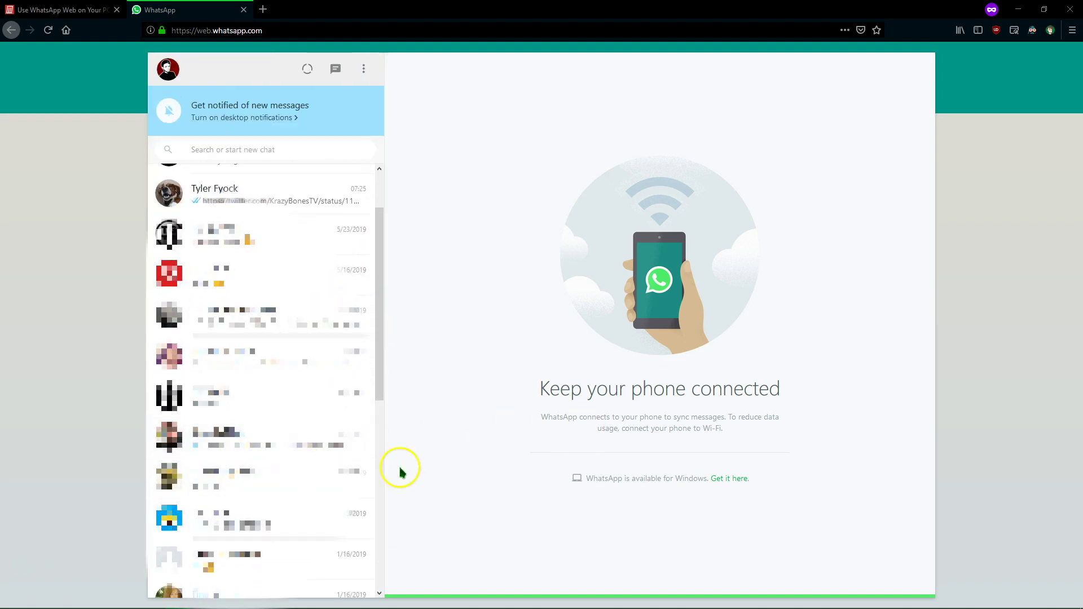
scroll(284, 472, "down", 5)
scroll(281, 476, "up", 6)
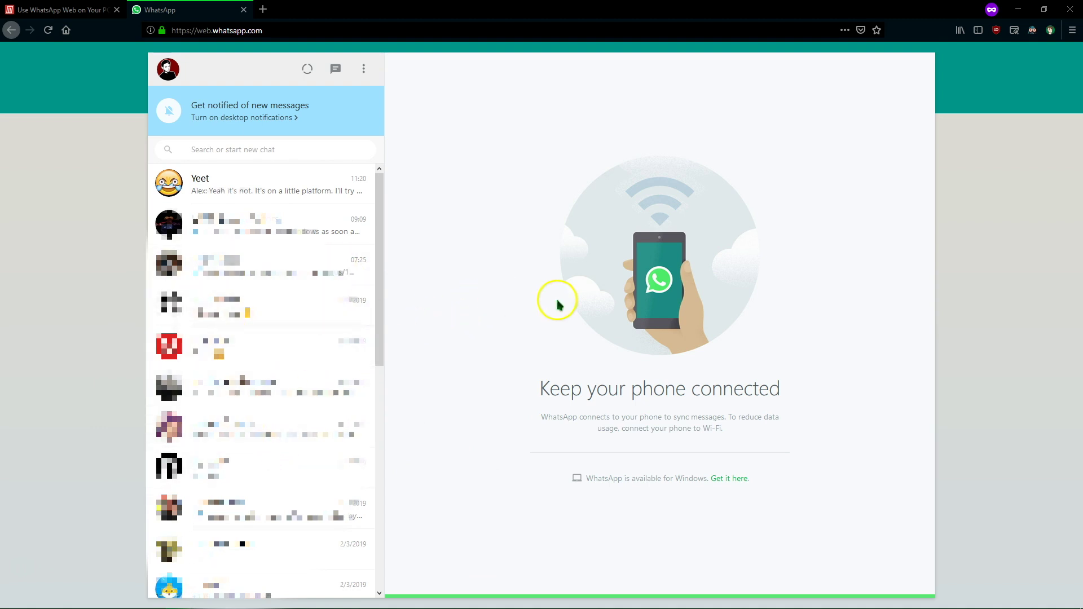
scroll(312, 389, "down", 6)
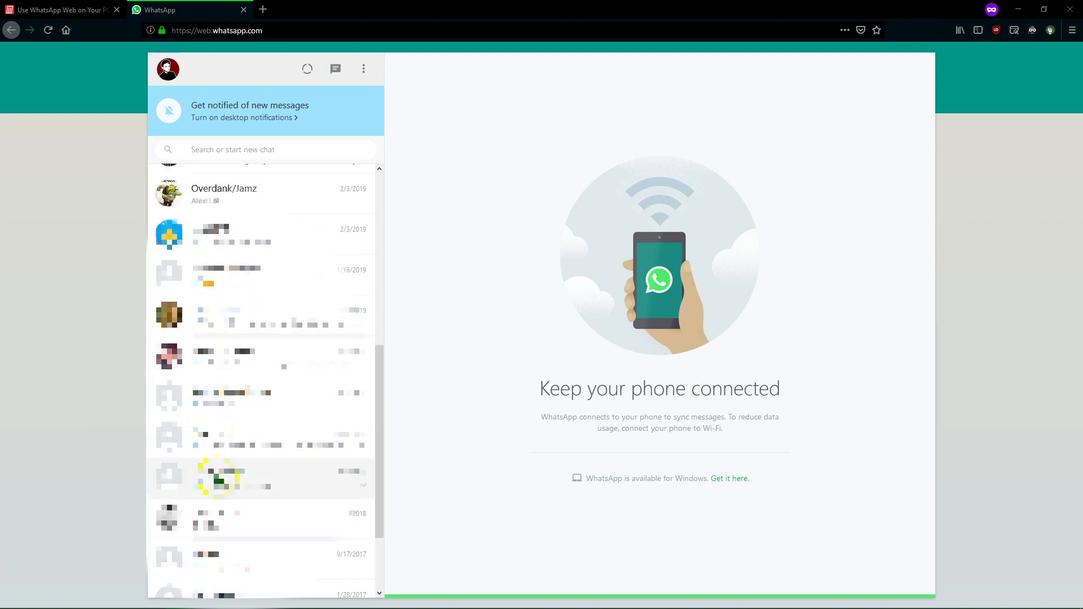
scroll(262, 508, "up", 5)
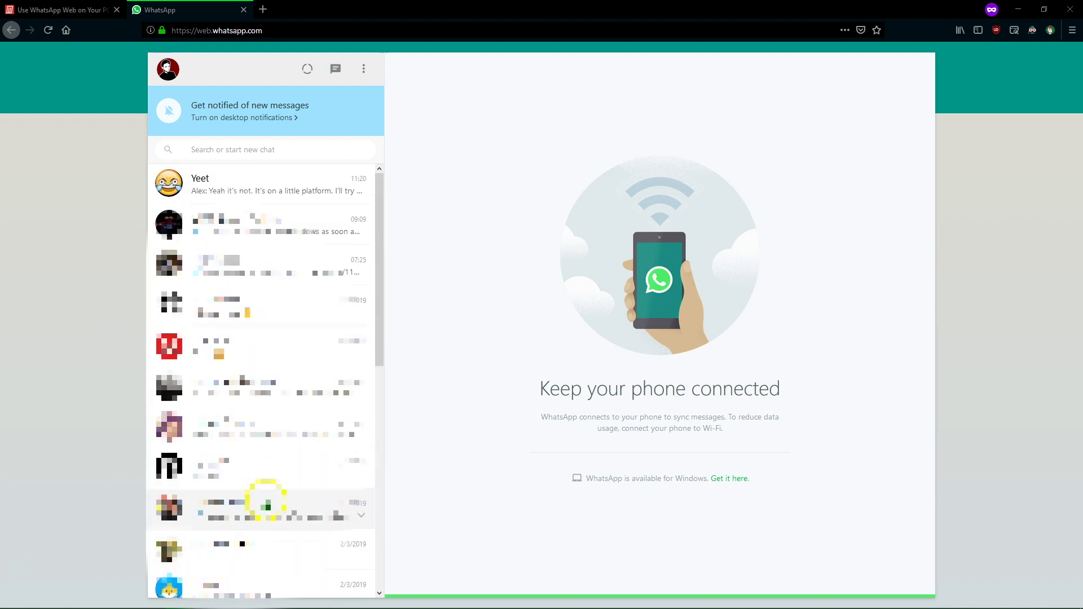
scroll(265, 361, "down", 6)
scroll(265, 373, "up", 3)
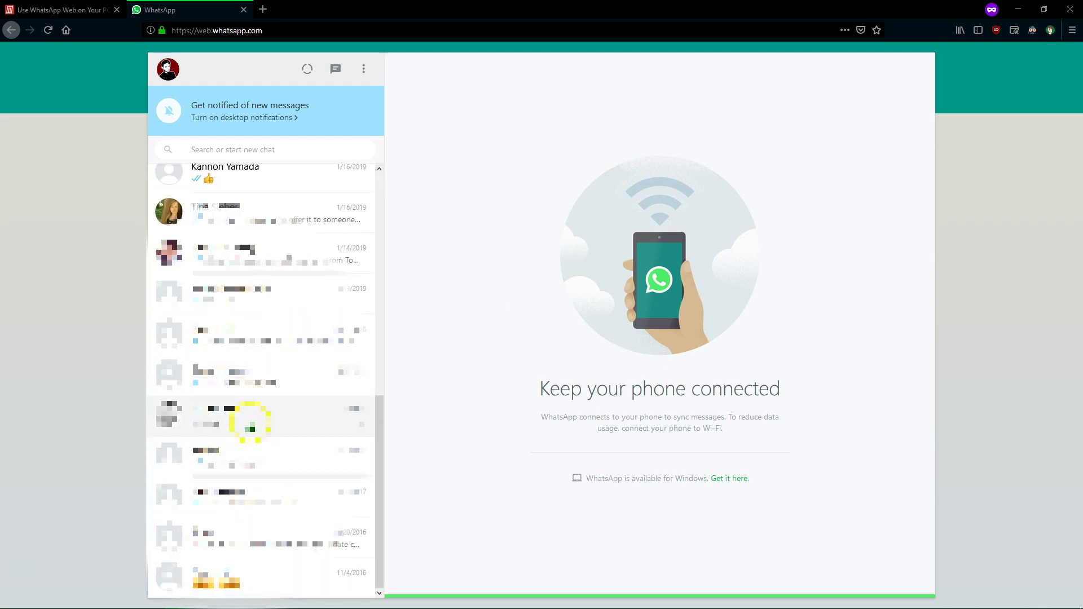
left_click(248, 416)
scroll(253, 426, "up", 1)
scroll(254, 430, "up", 5)
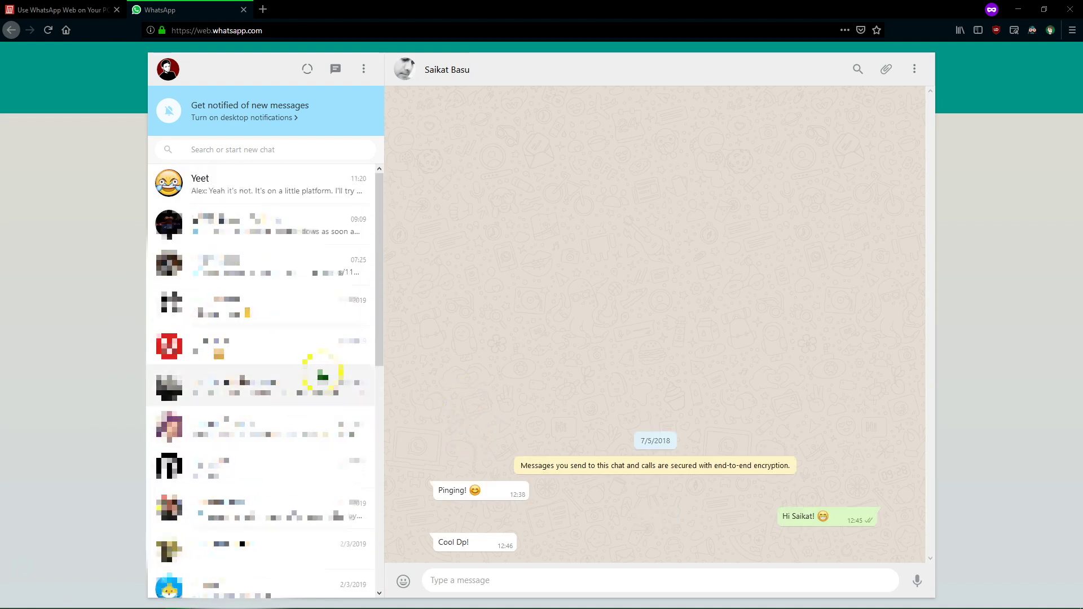
Examine the open conversation's message field, attachment types and chat options, leaving everything as it is
left_click(727, 578)
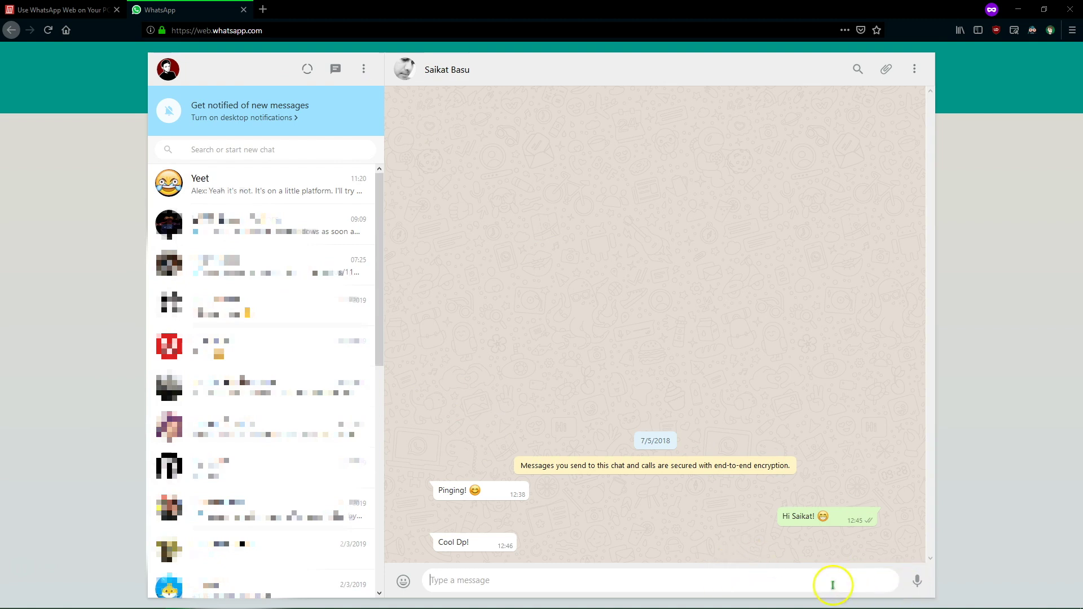
left_click(887, 71)
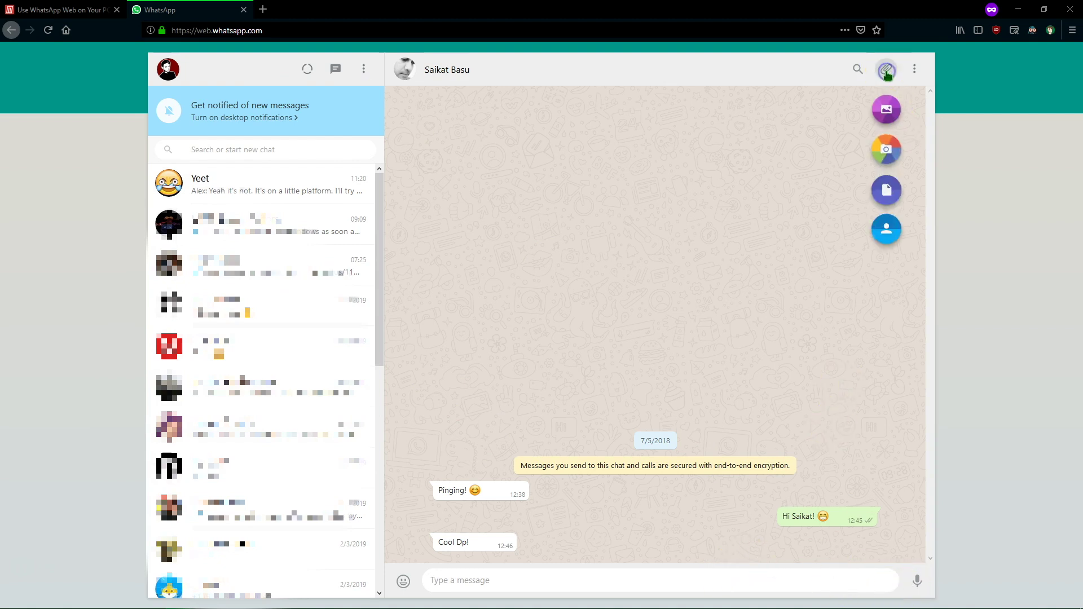
left_click(911, 69)
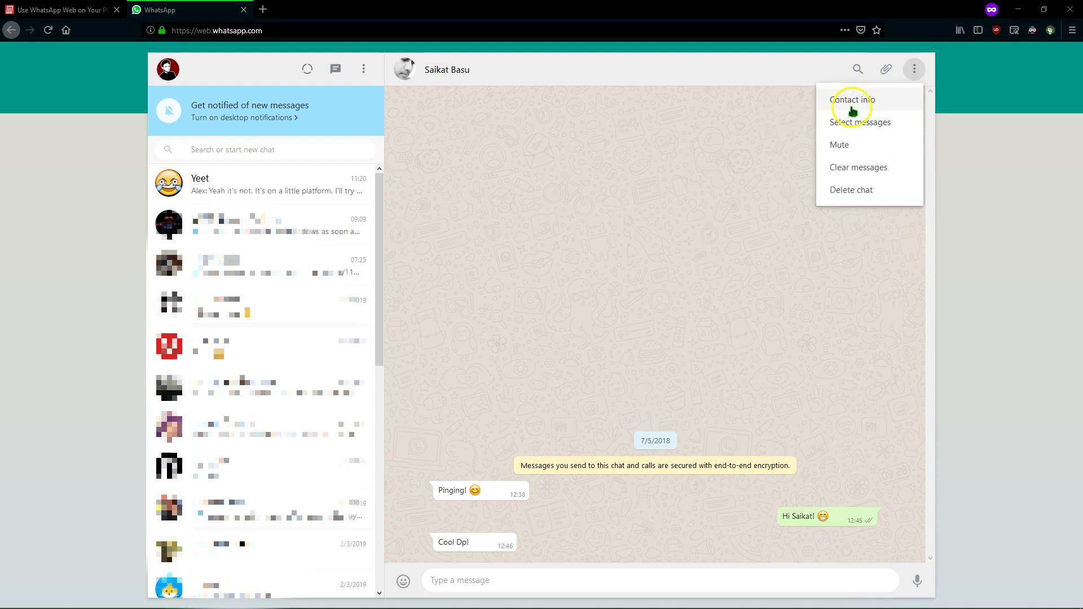
left_click(756, 167)
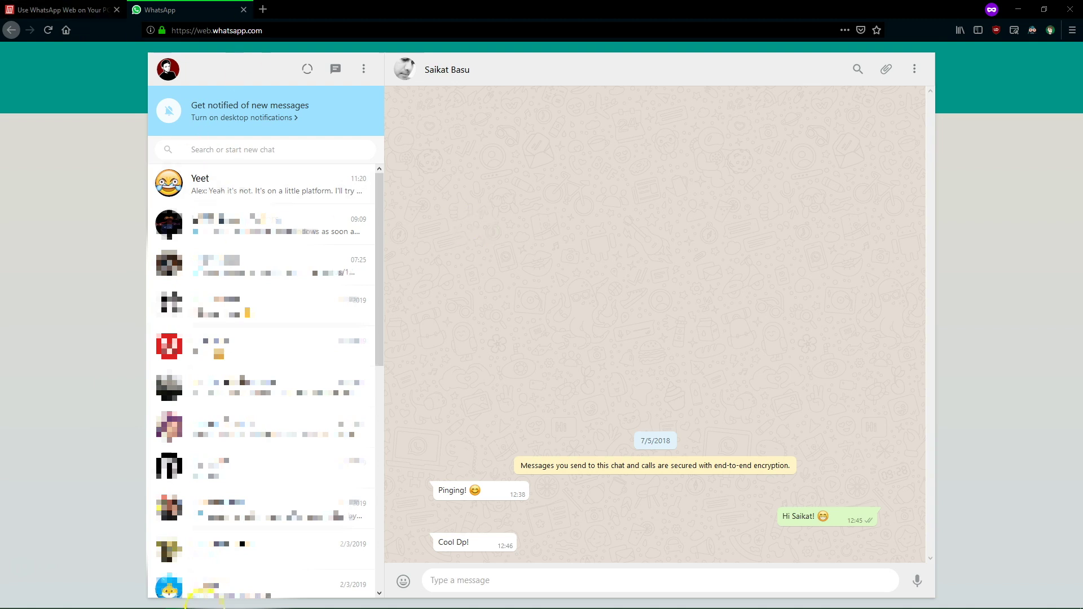
Return to the article and look through the sections on multiple accounts and what makes WhatsApp Web special
left_click(73, 143)
key("ctrl+shift+Tab")
scroll(120, 290, "down", 12)
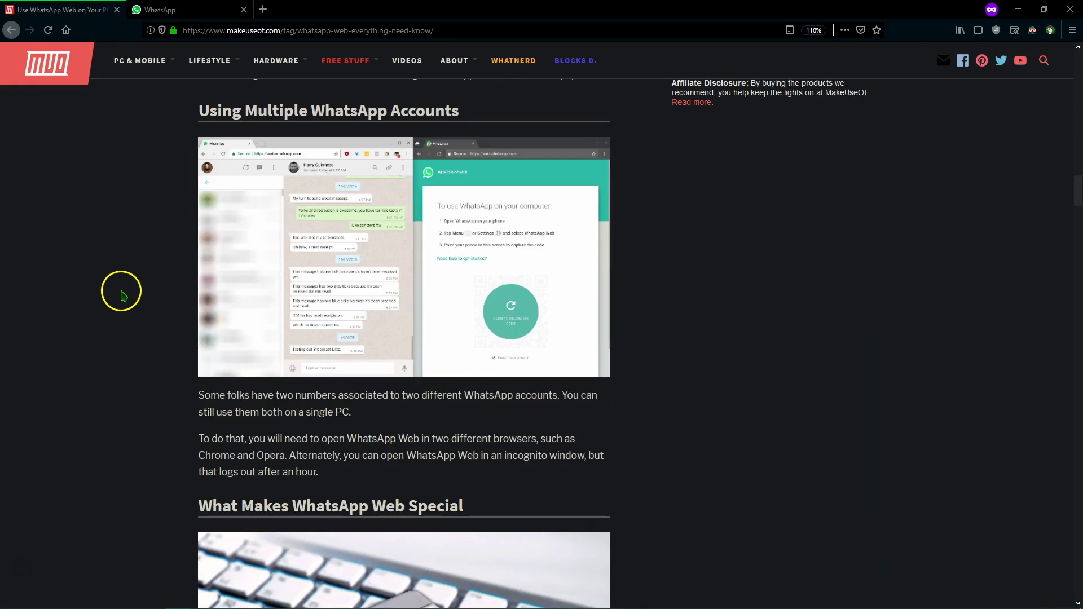
scroll(122, 292, "down", 10)
Switch to WhatsApp Web and inspect the account options, including Log out, without choosing any
key("ctrl+Tab")
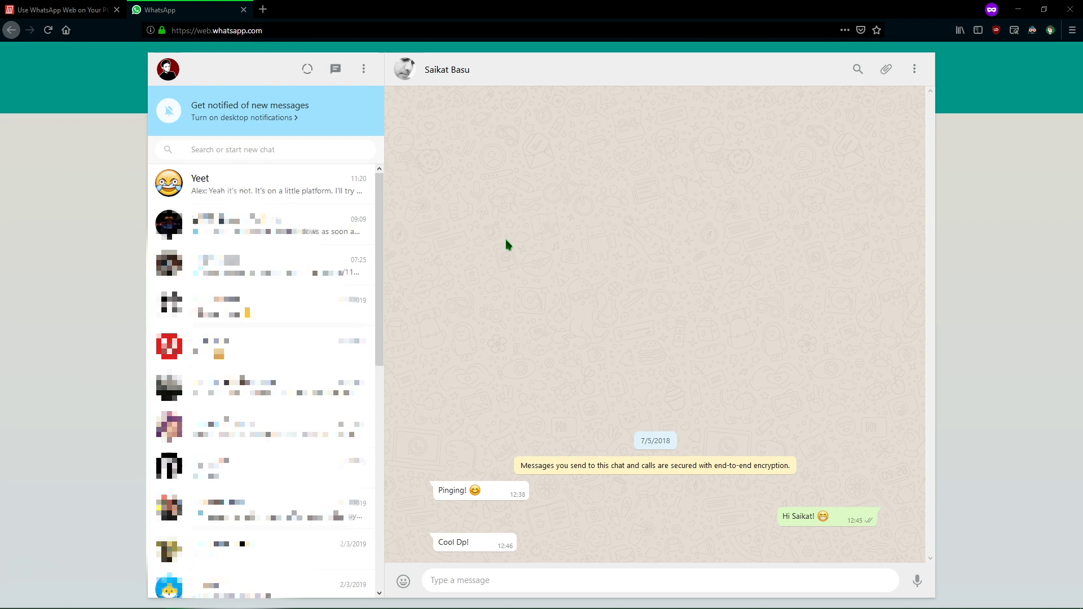
left_click(363, 69)
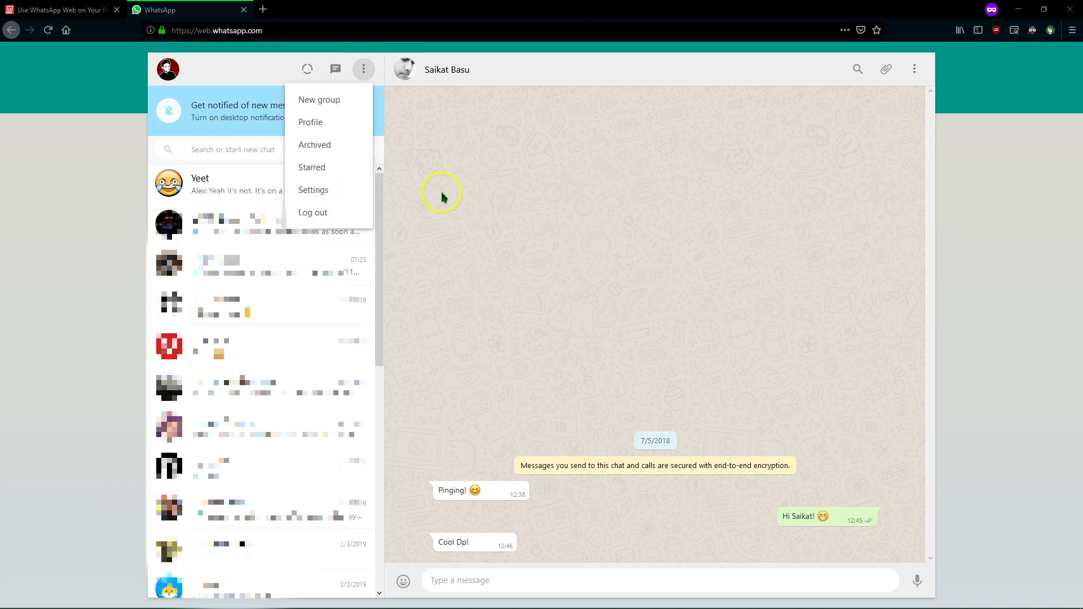
key("Escape")
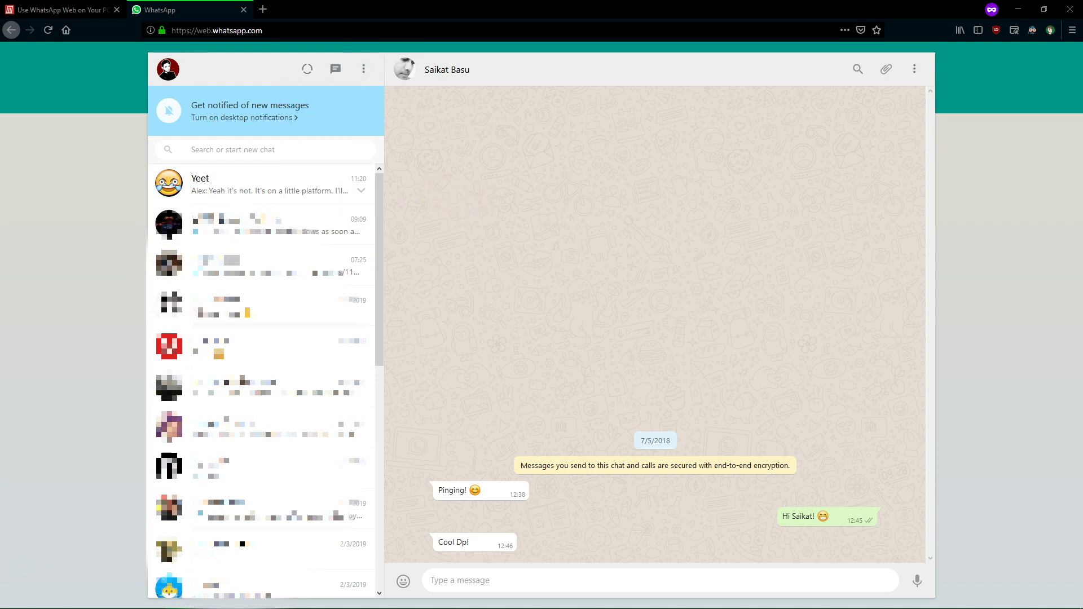
Look over the article's log-out instructions and further tips, and return to the WhatsApp Web conversation
key("ctrl+shift+Tab")
key("ctrl+Tab")
key("ctrl+shift+Tab")
scroll(159, 281, "down", 10)
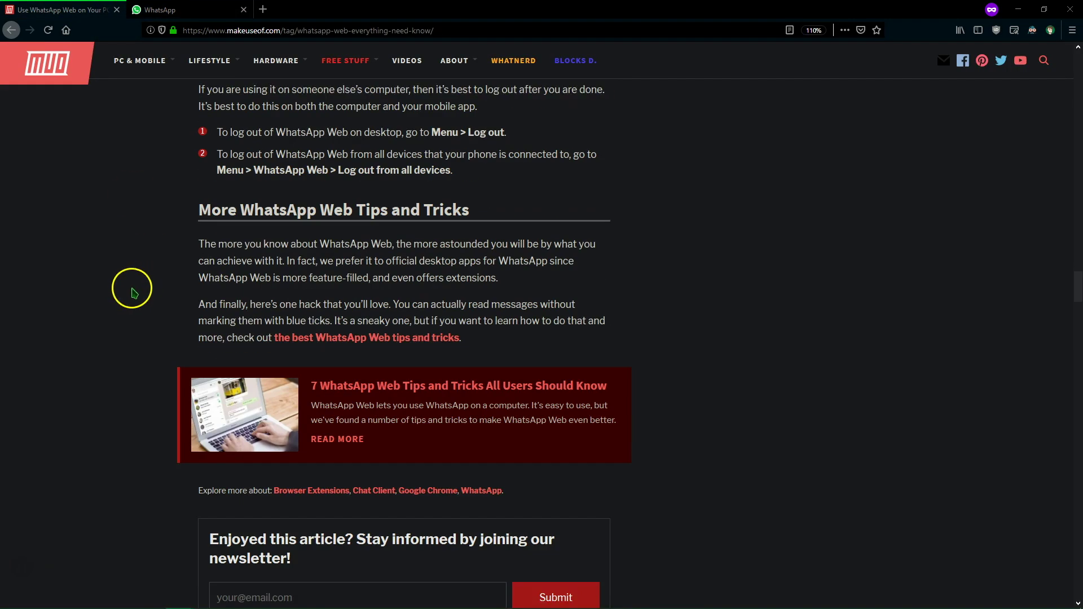
scroll(150, 304, "up", 3)
key("ctrl+Tab")
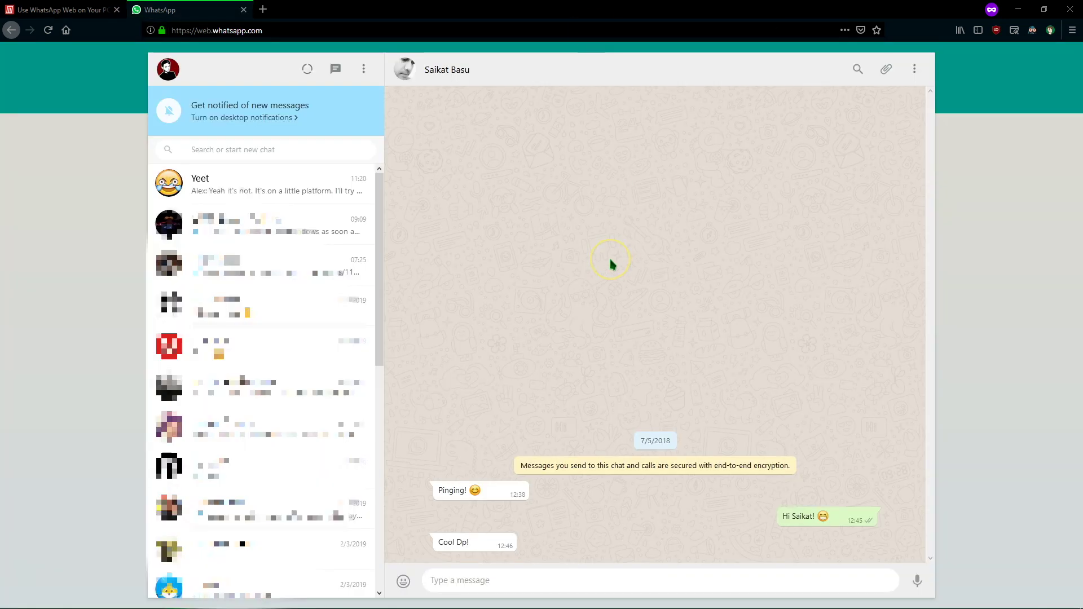